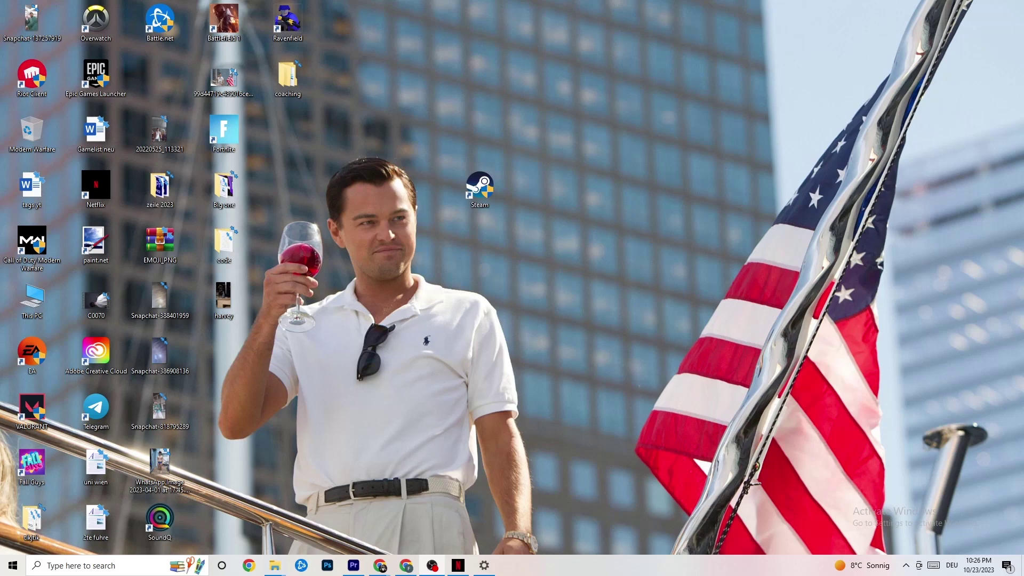
Nudge the Steam desktop shortcut aside, then restore it to its original spot.
left_click_drag(483, 176, 435, 169)
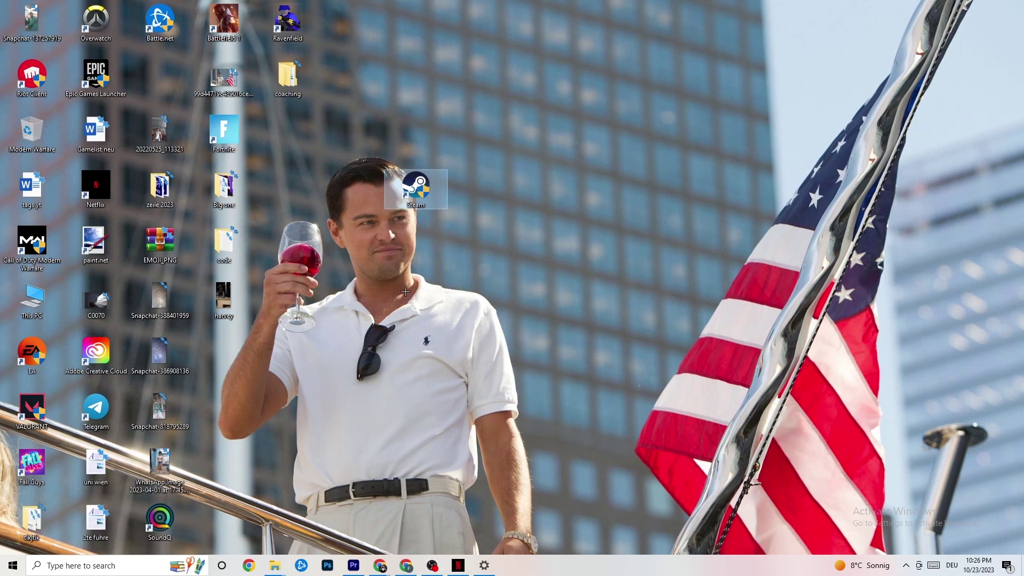
key("ctrl+z")
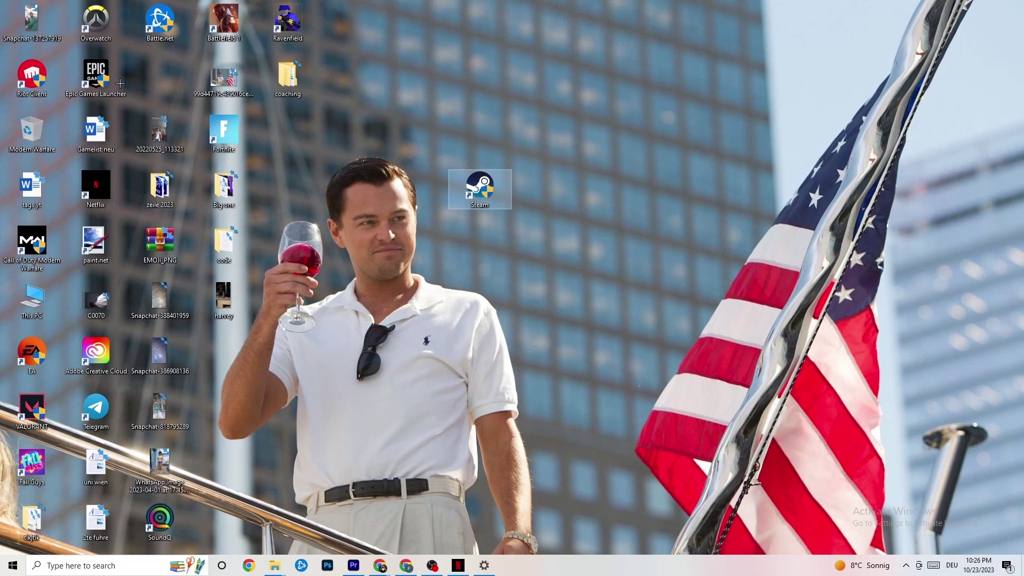
mouse_move(484, 199)
left_mouse_down()
mouse_move(490, 207)
mouse_move(487, 194)
mouse_move(496, 196)
left_mouse_up()
left_click(480, 124)
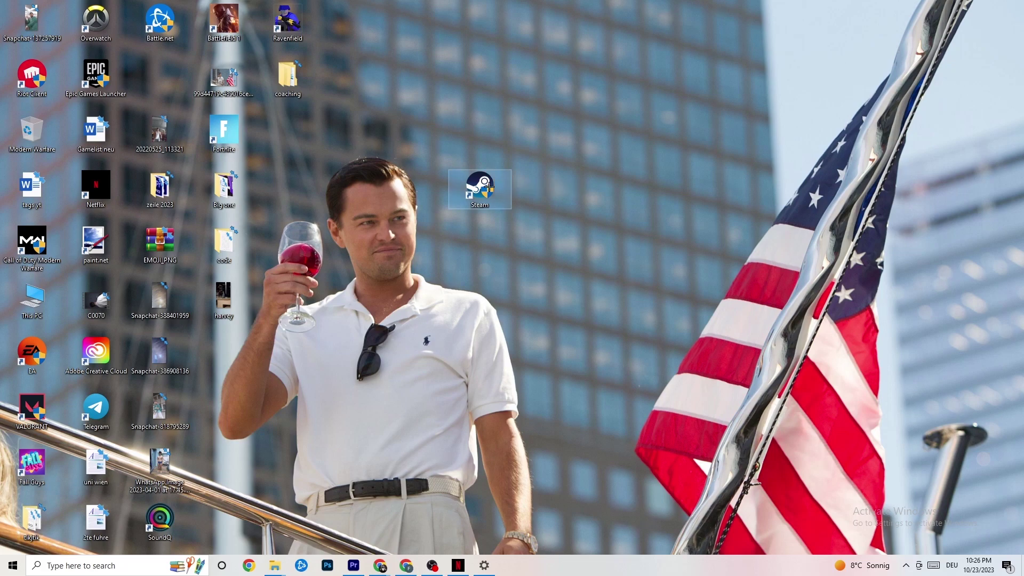
right_click(490, 187)
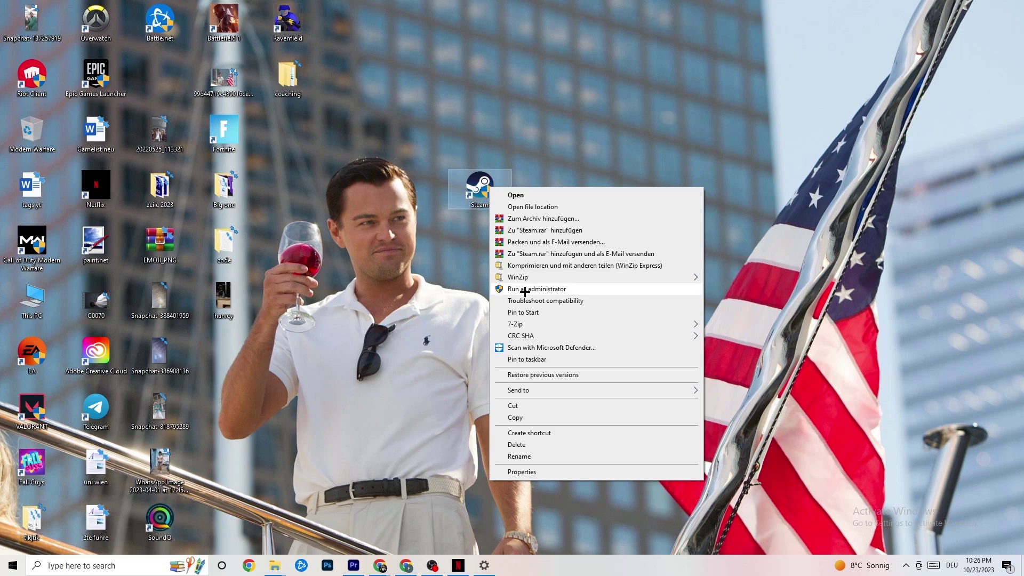
left_click(440, 284)
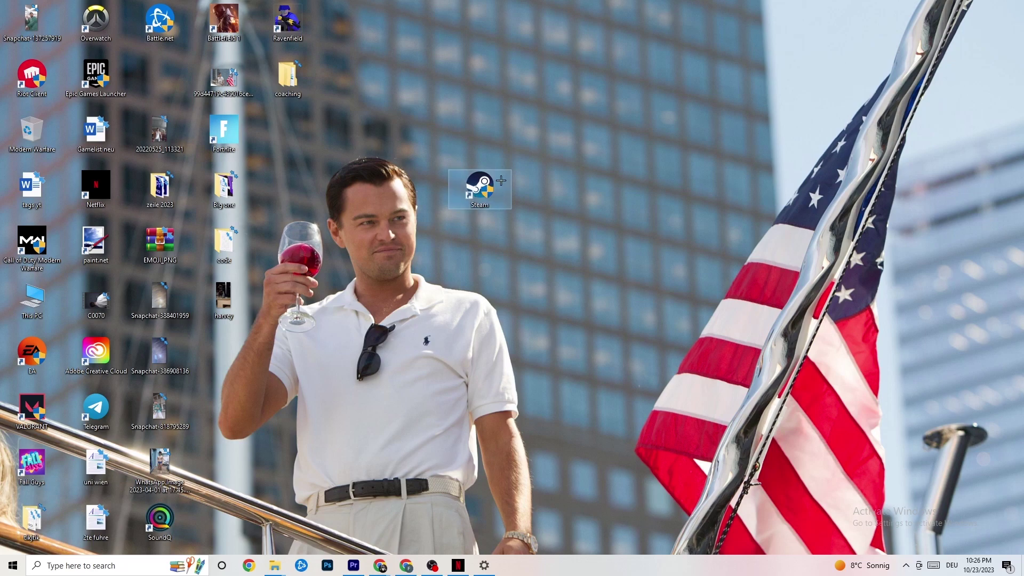
Keep the Steam shortcut in Windows 8 compatibility mode as administrator and confirm with OK.
right_click(477, 190)
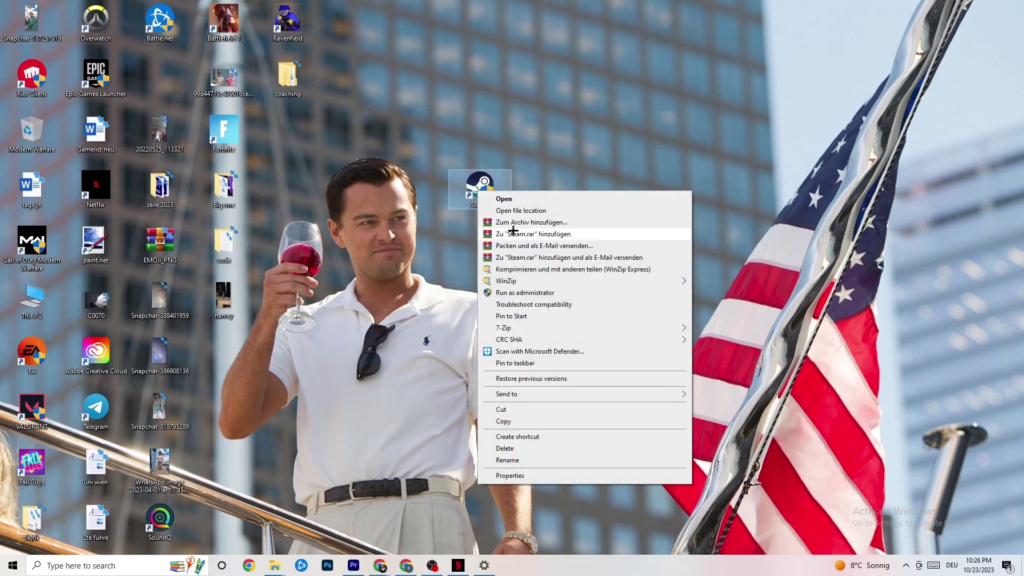
left_click(533, 479)
left_click_drag(557, 205, 503, 120)
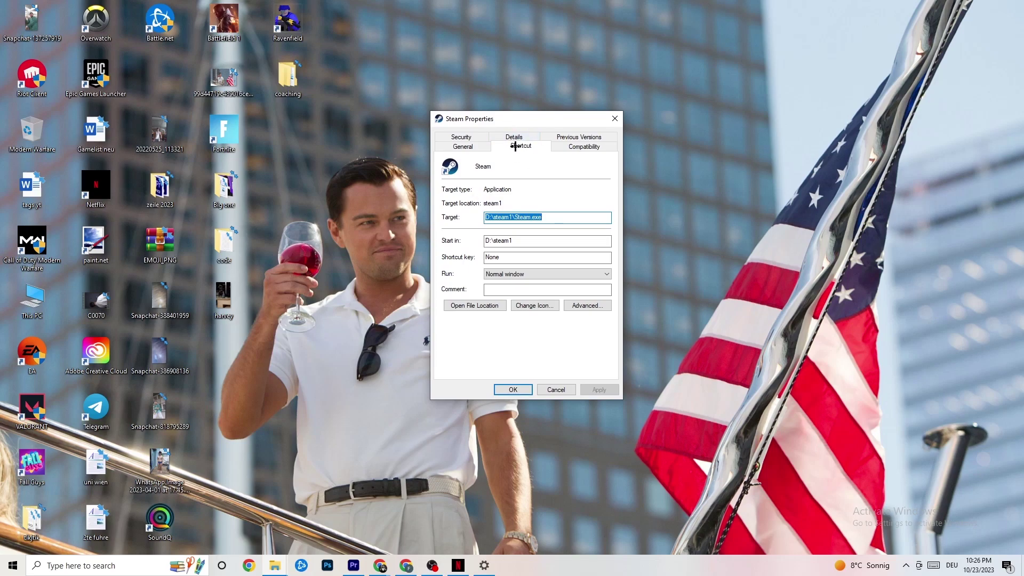
left_click(555, 145)
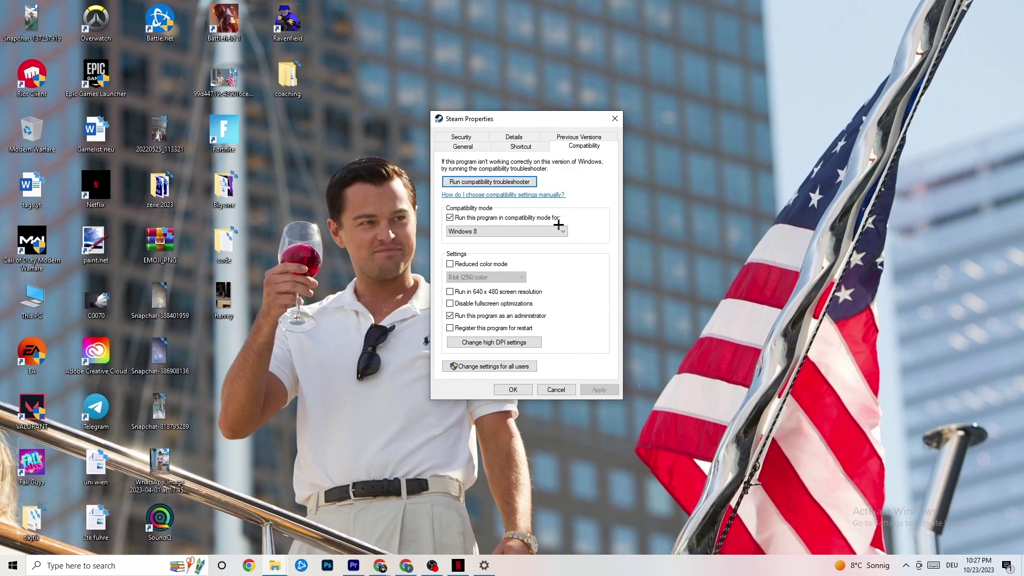
left_click(497, 230)
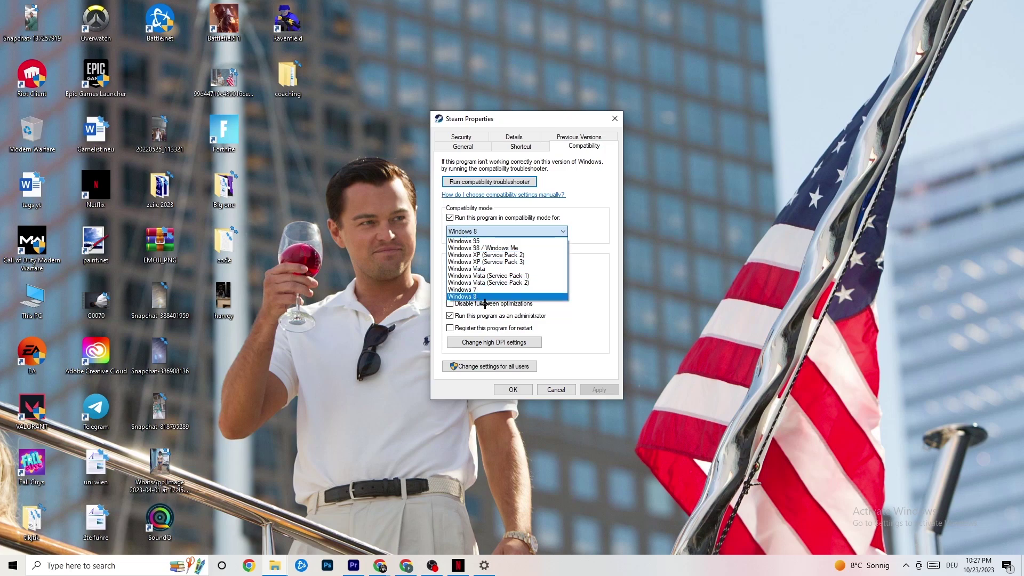
left_click(583, 246)
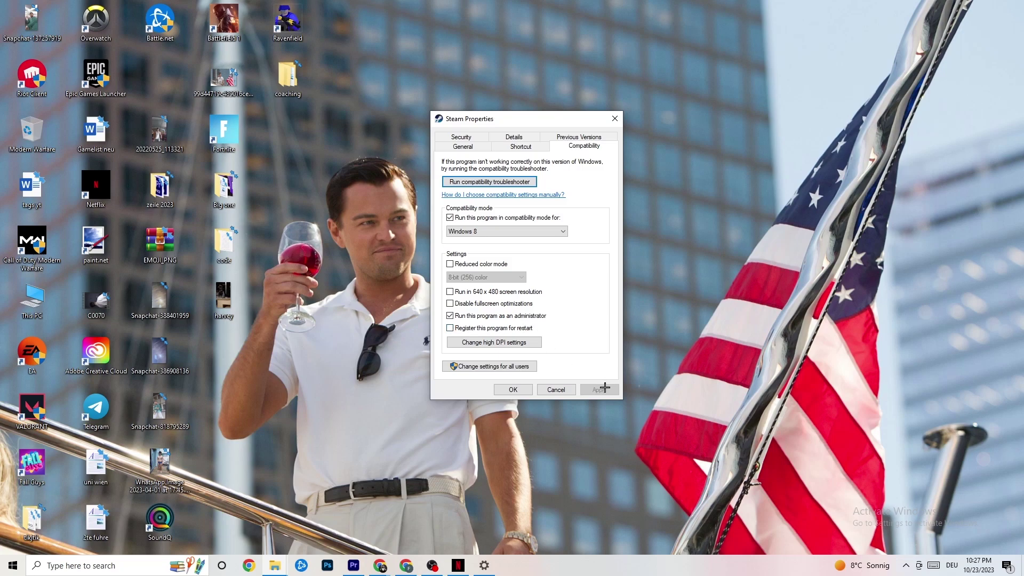
left_click(513, 390)
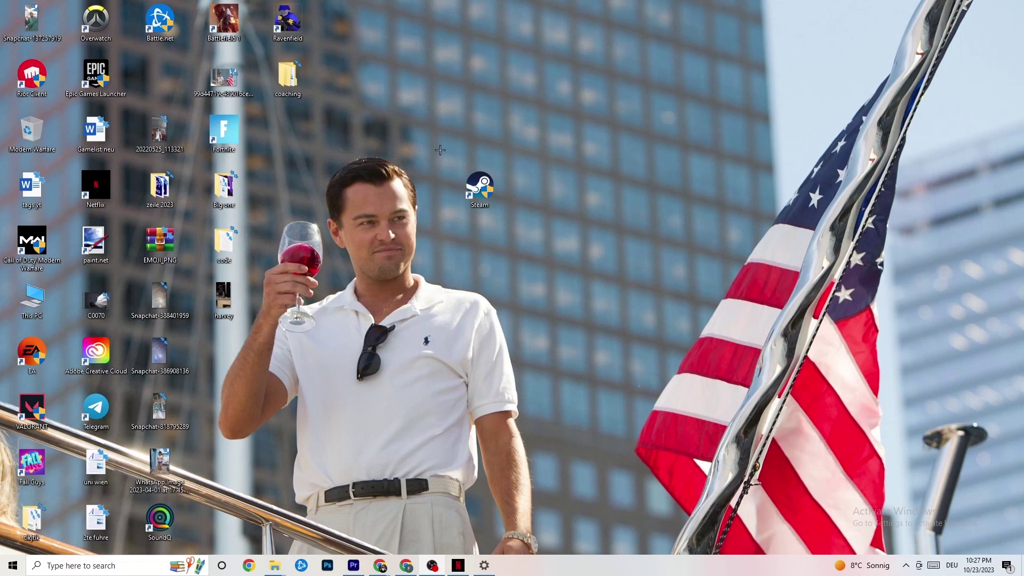
left_click(11, 565)
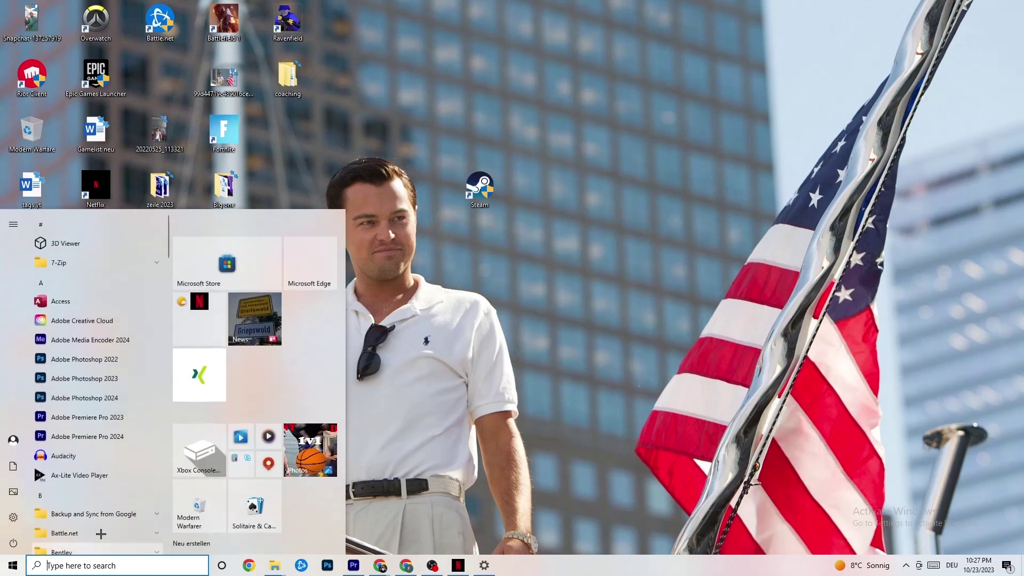
left_click(357, 516)
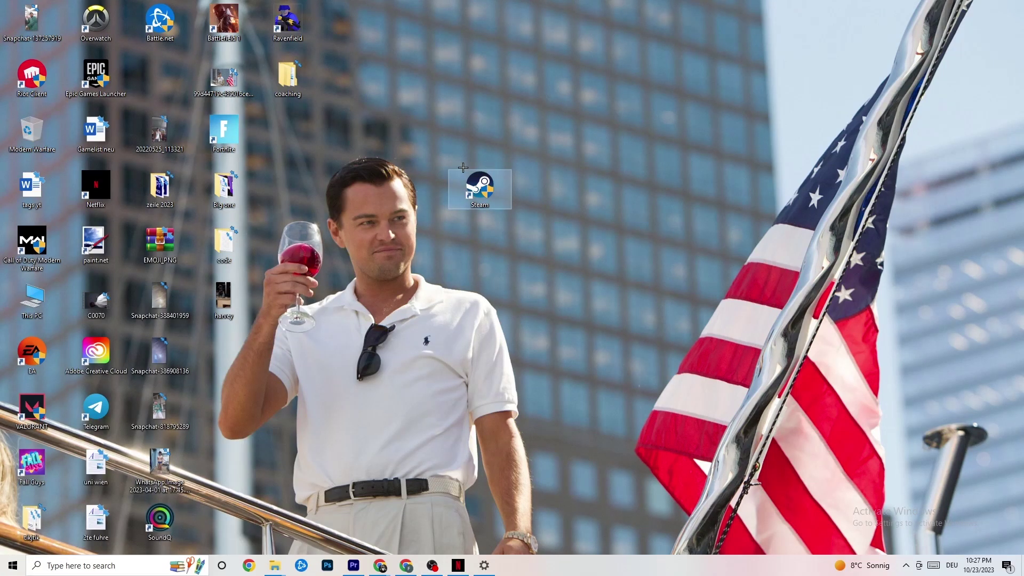
right_click(470, 195)
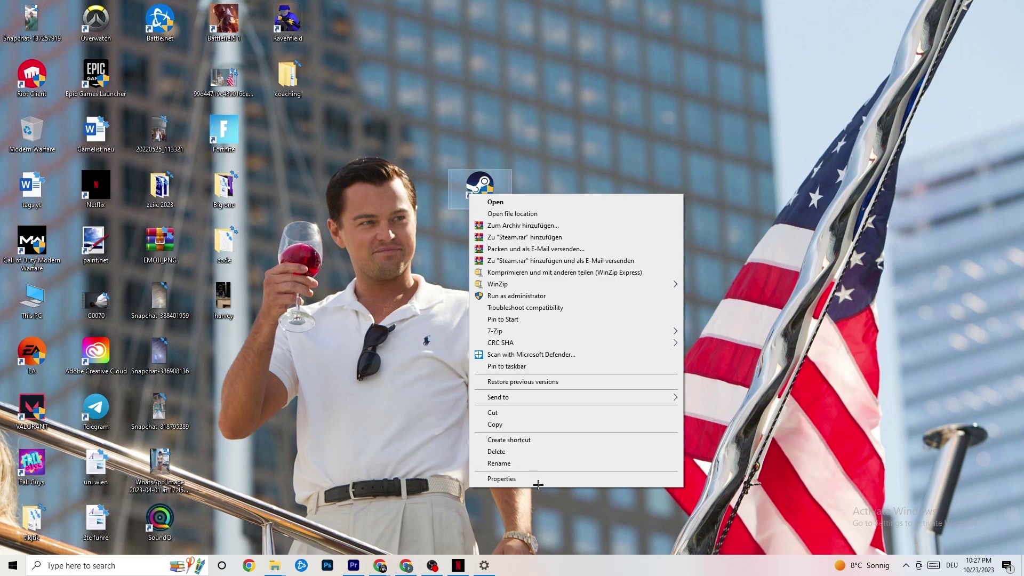
left_click(453, 297)
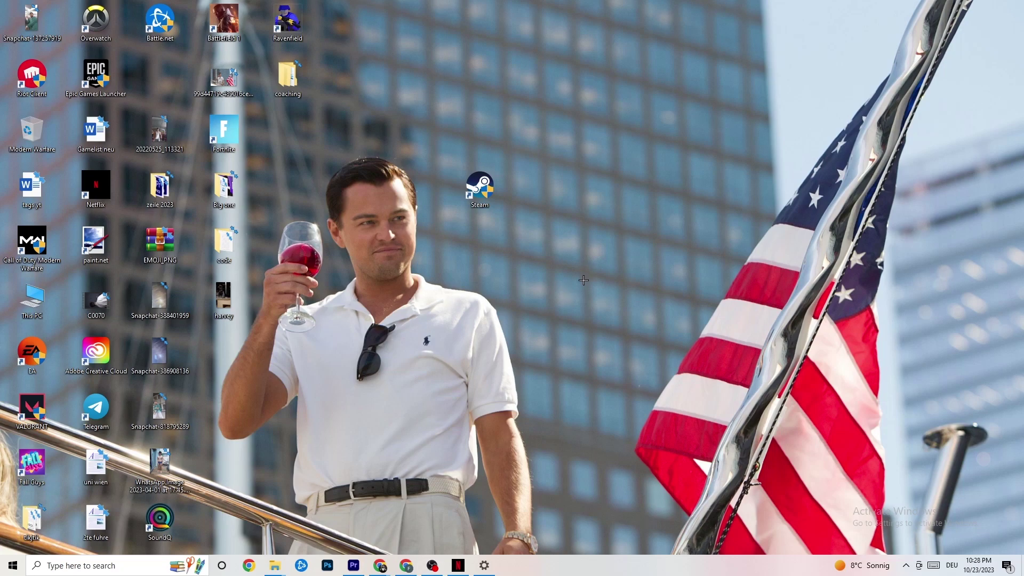
Launch Task Manager from the taskbar, maximize it, and inspect the Google Chrome process options.
right_click(568, 572)
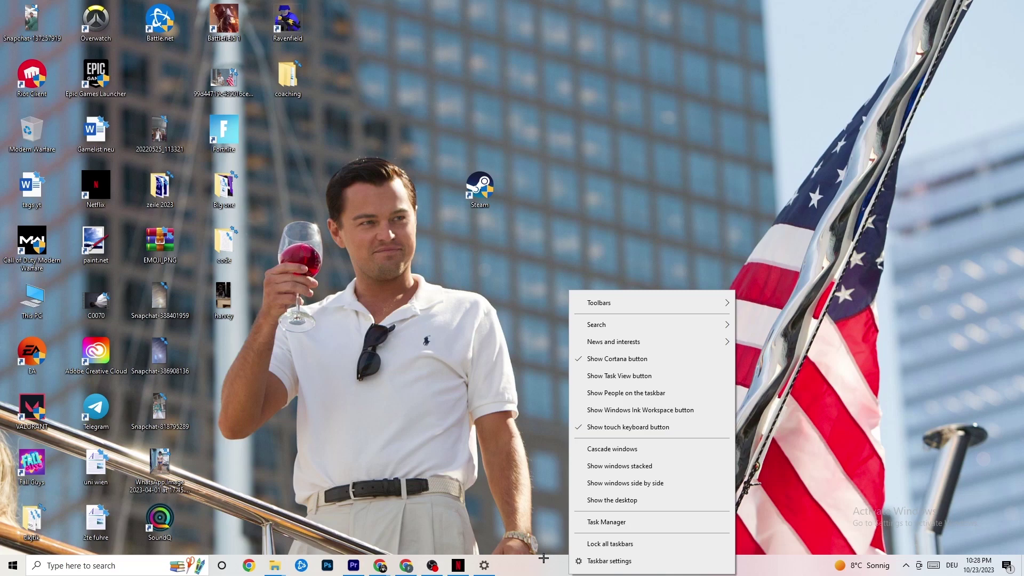
left_click(615, 522)
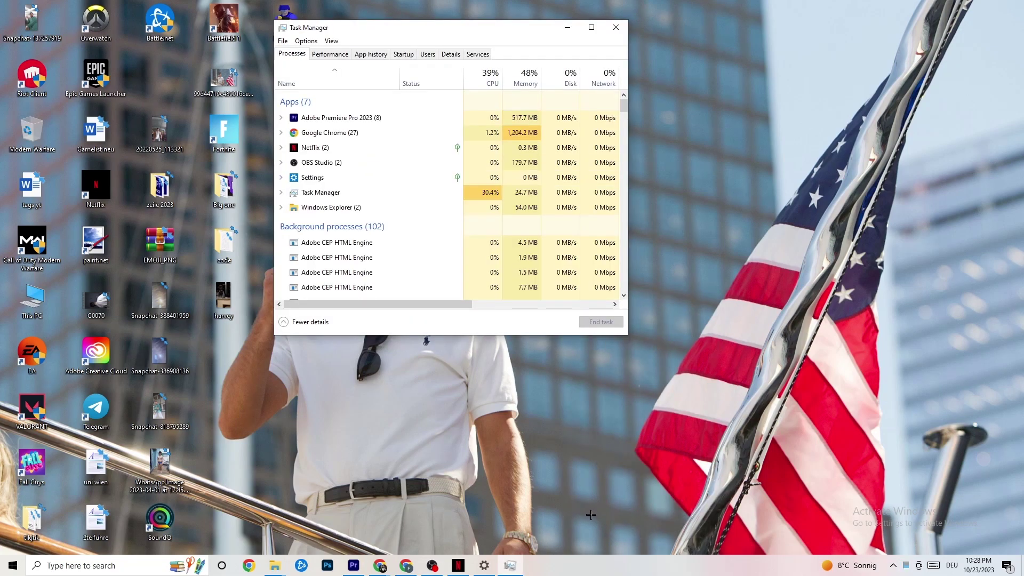
left_click(591, 27)
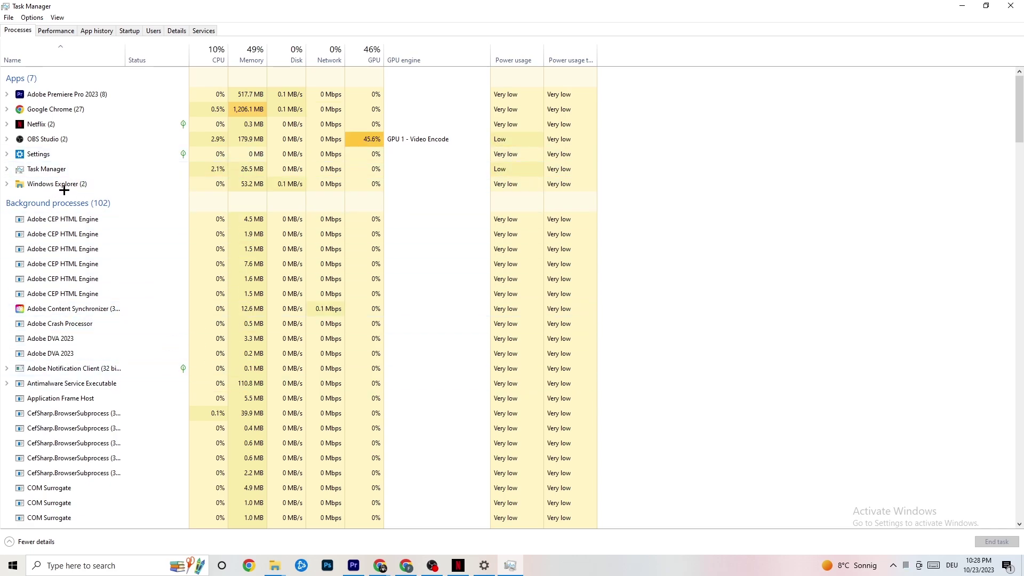
right_click(74, 109)
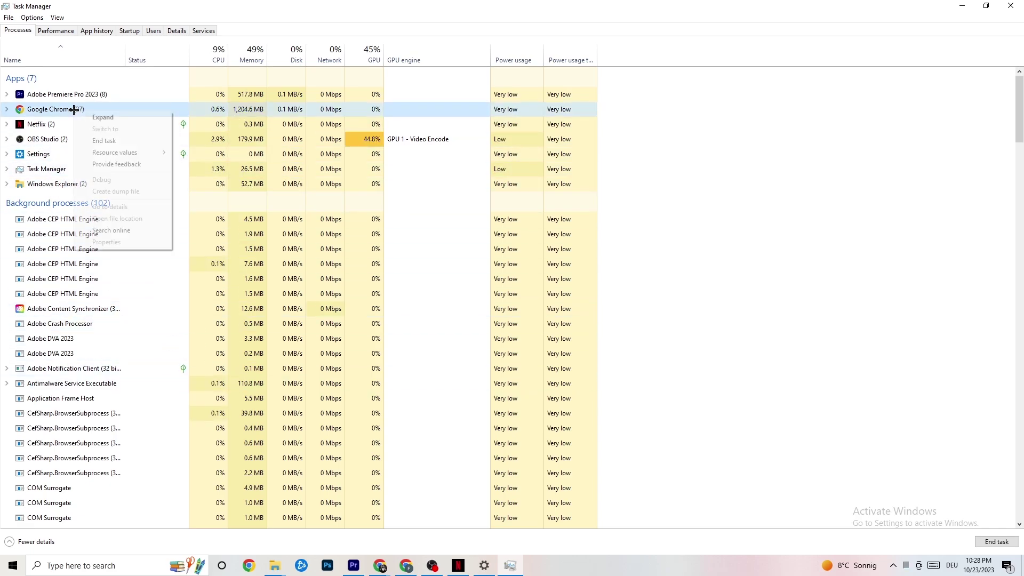
left_click(726, 129)
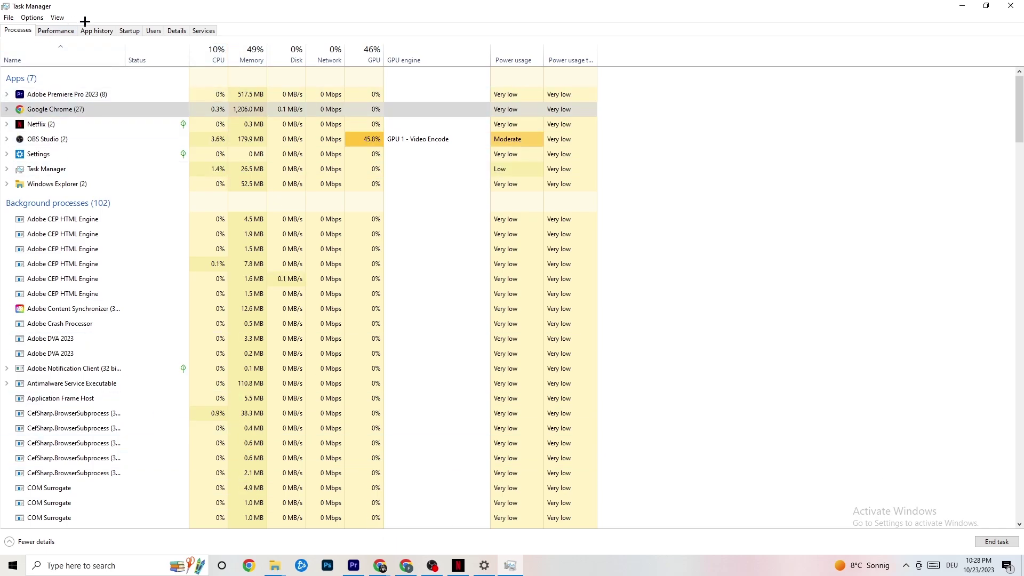
left_click(177, 30)
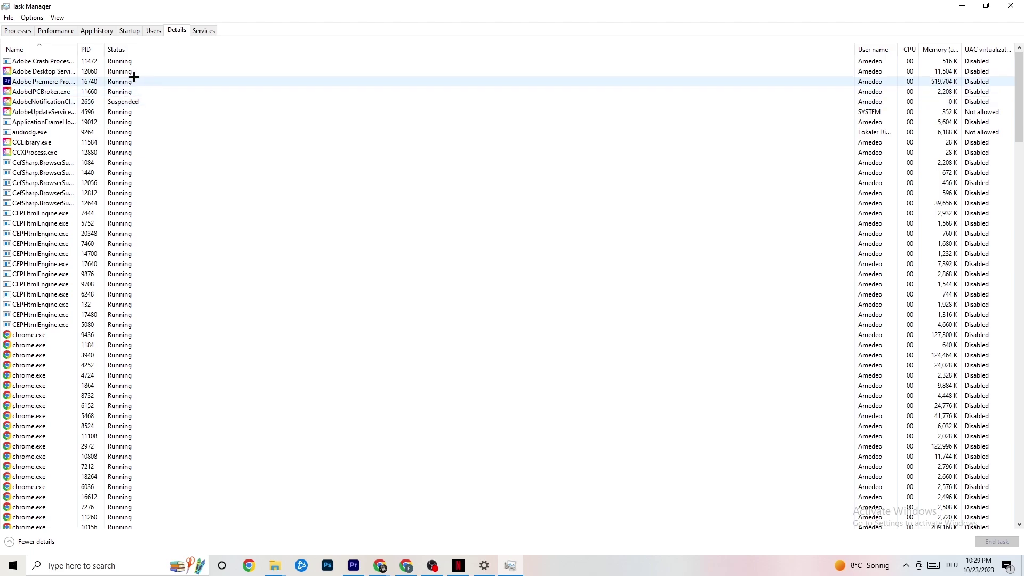
right_click(55, 85)
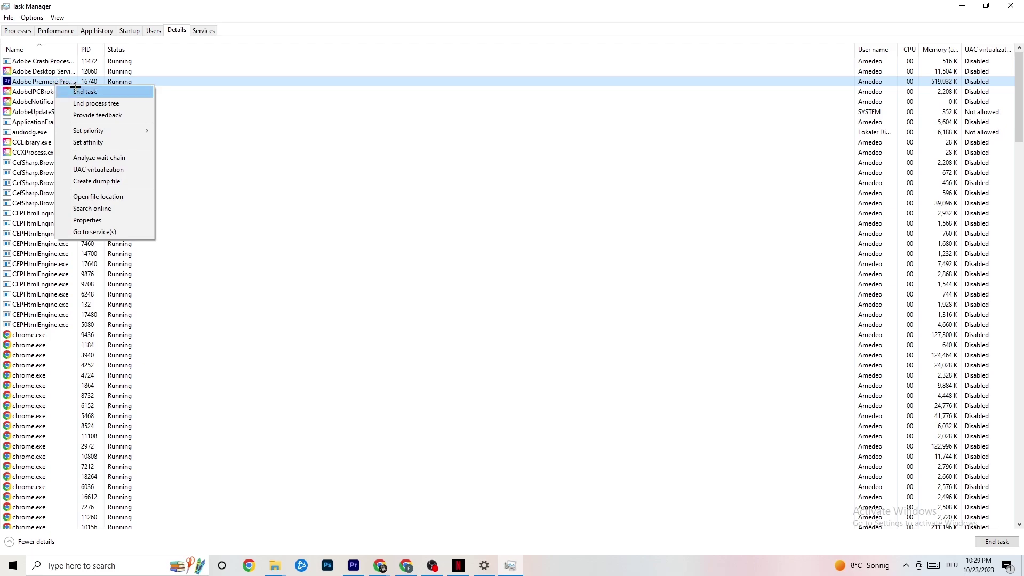
mouse_move(99, 135)
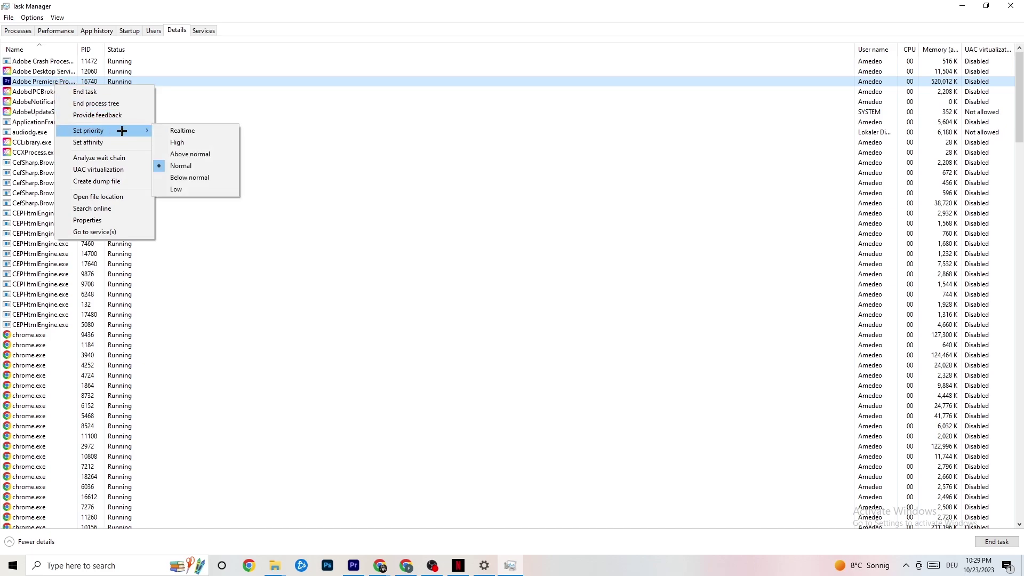
left_click(141, 126)
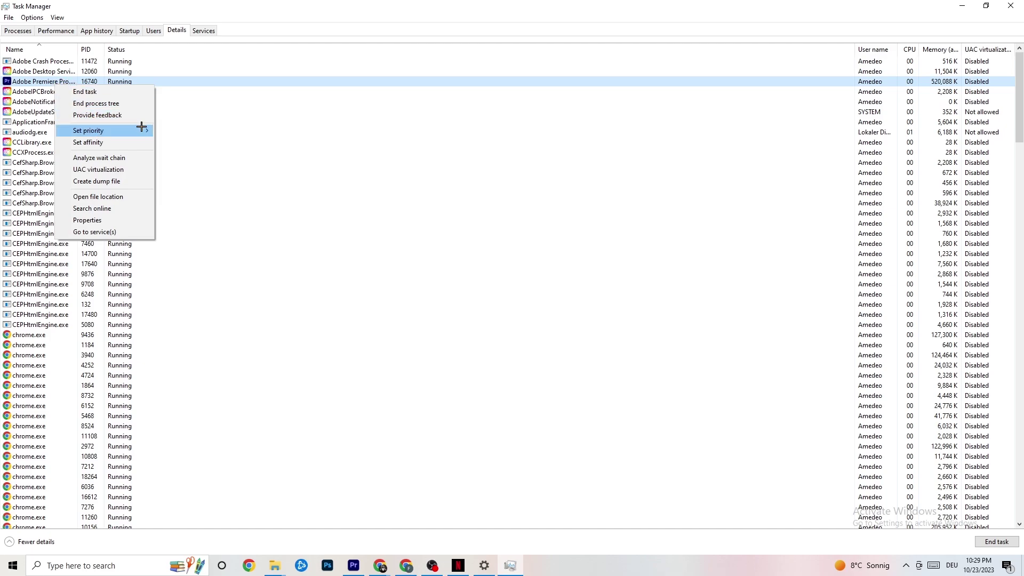
left_click(141, 128)
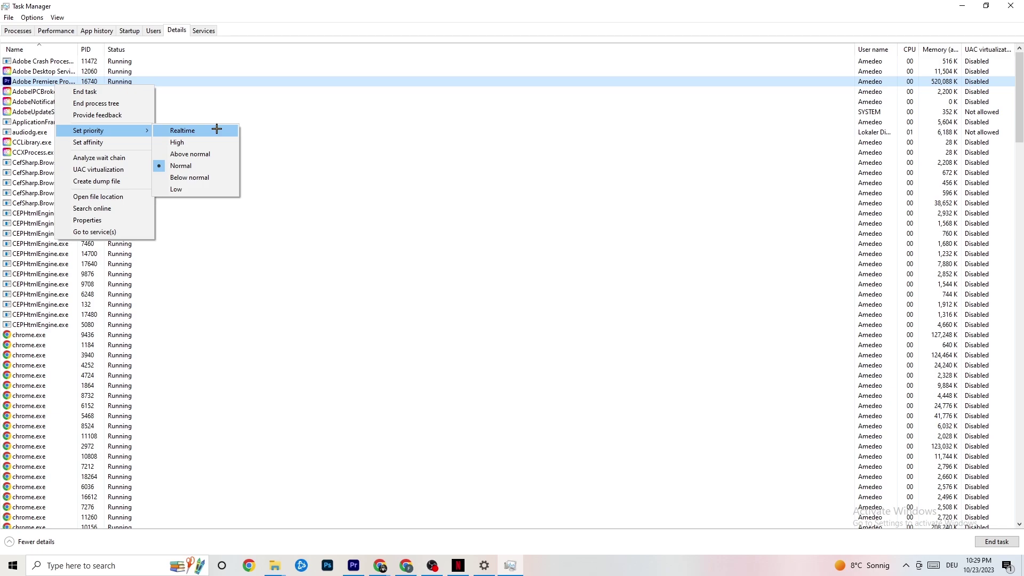
left_click(272, 114)
left_click(277, 112)
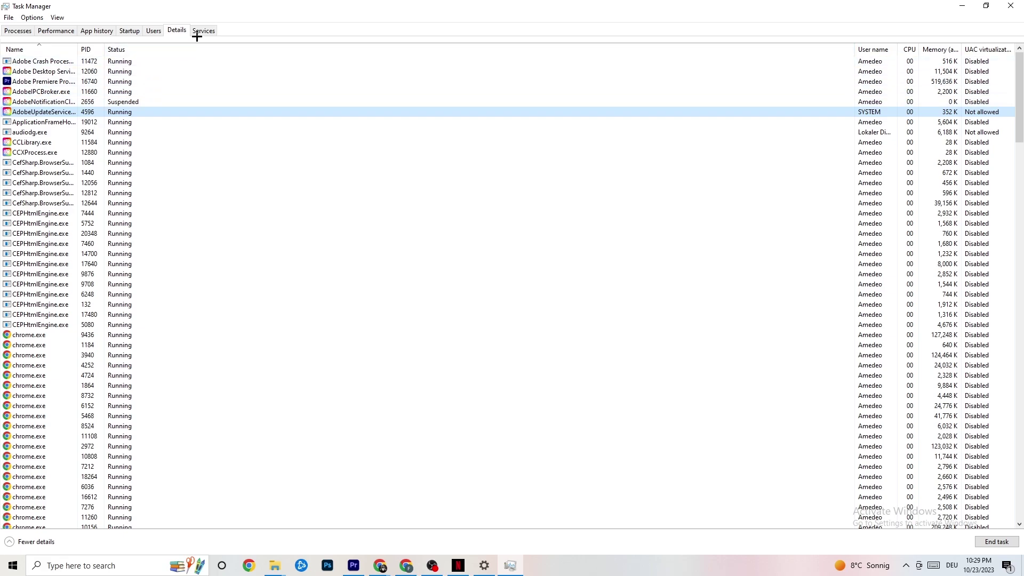
Review the Startup apps list, including Razer Synapse's options, then close Task Manager.
left_click(129, 30)
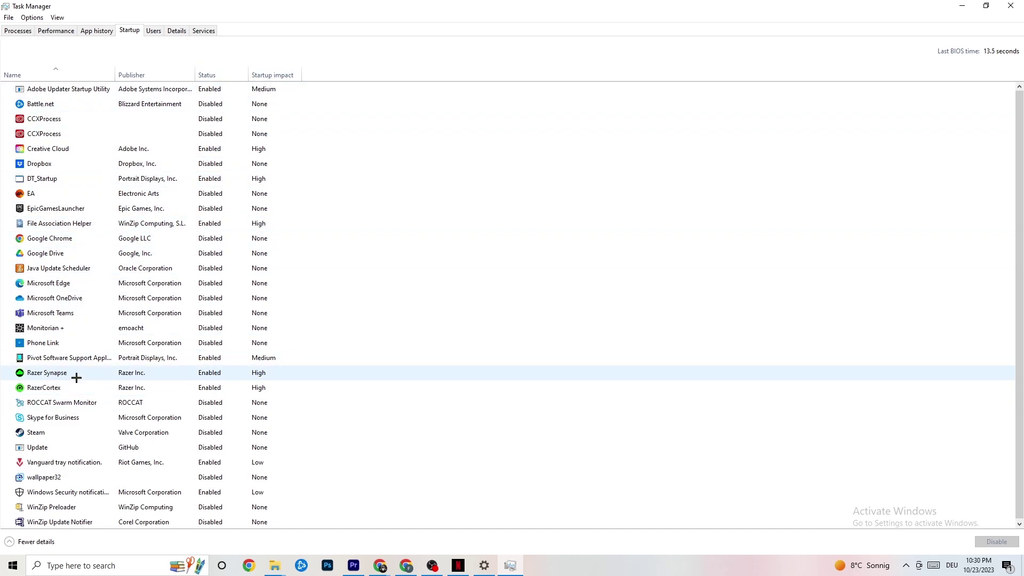
right_click(207, 373)
left_click(528, 54)
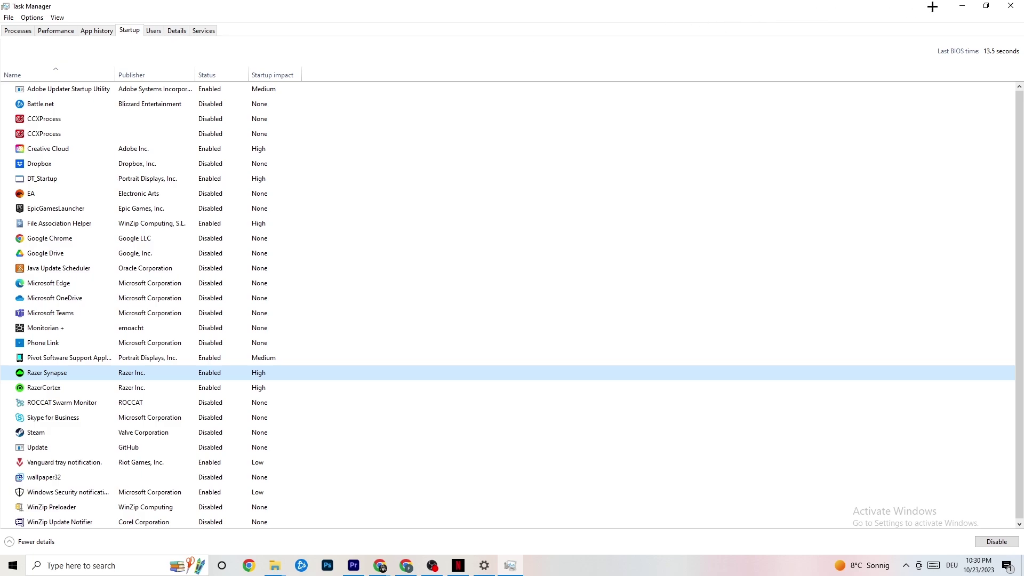
left_click(1006, 4)
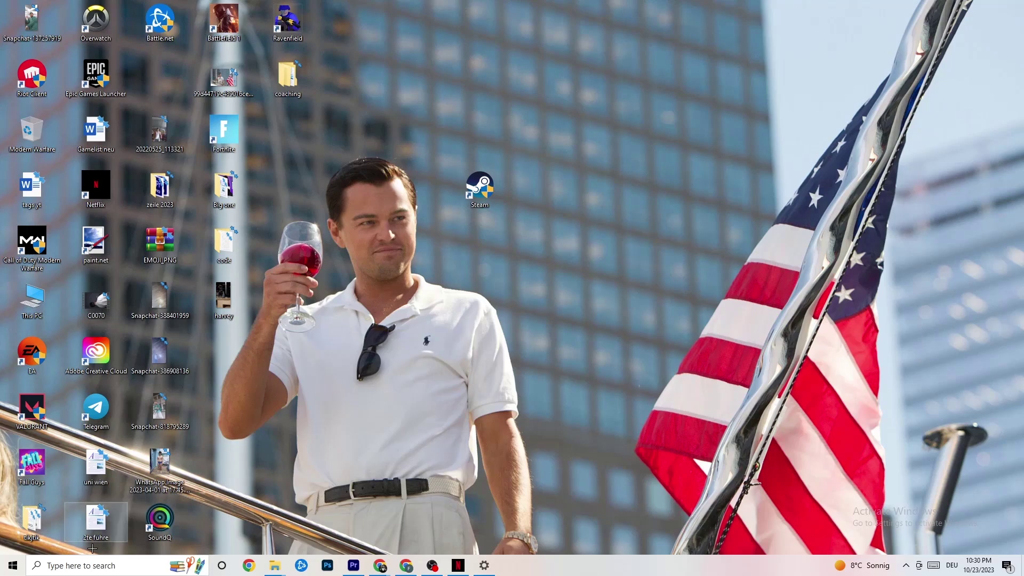
Open the System Display settings and check the scale, leaving 100% at 1920 × 1080.
left_click(8, 568)
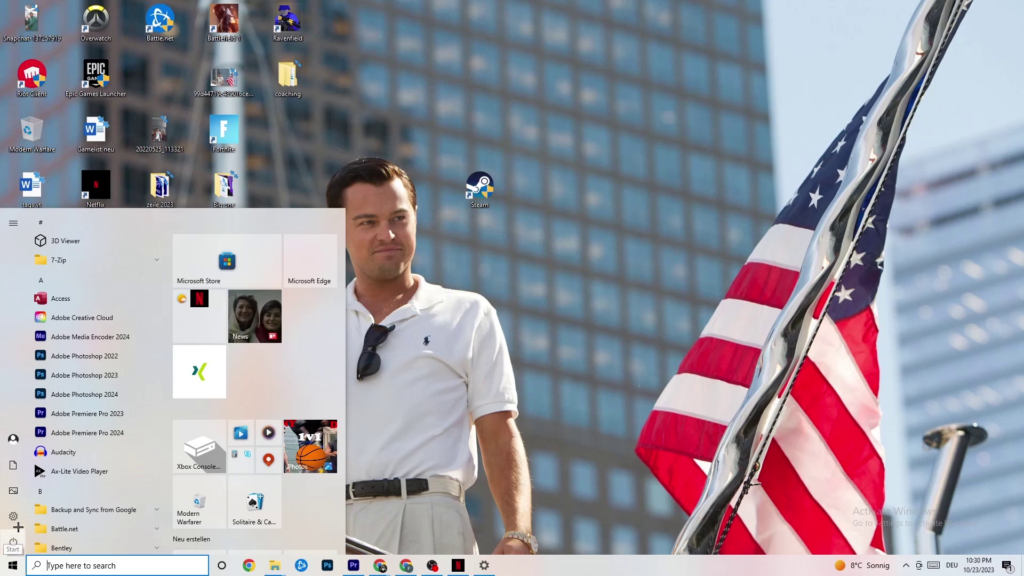
left_click(14, 516)
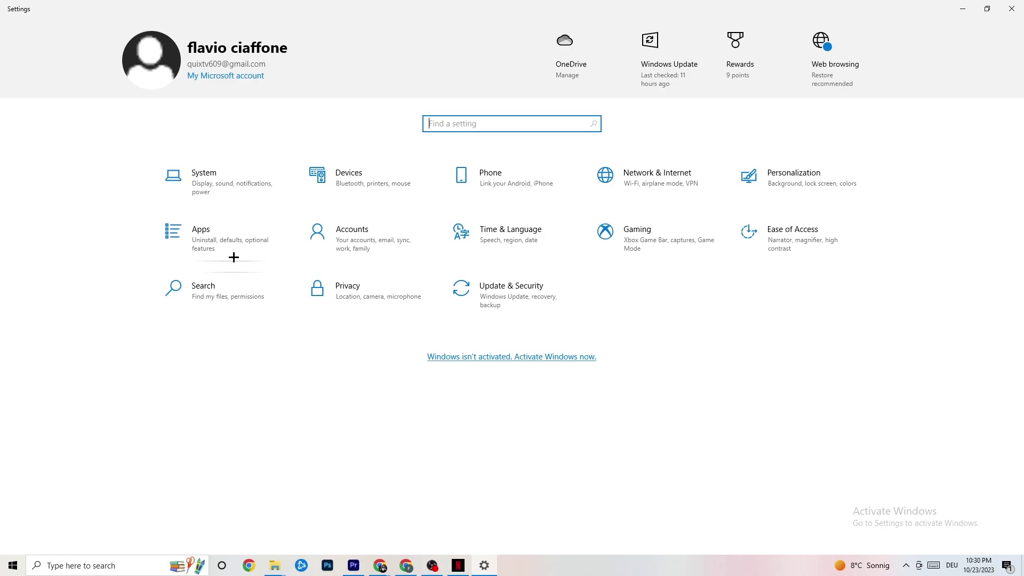
left_click(224, 179)
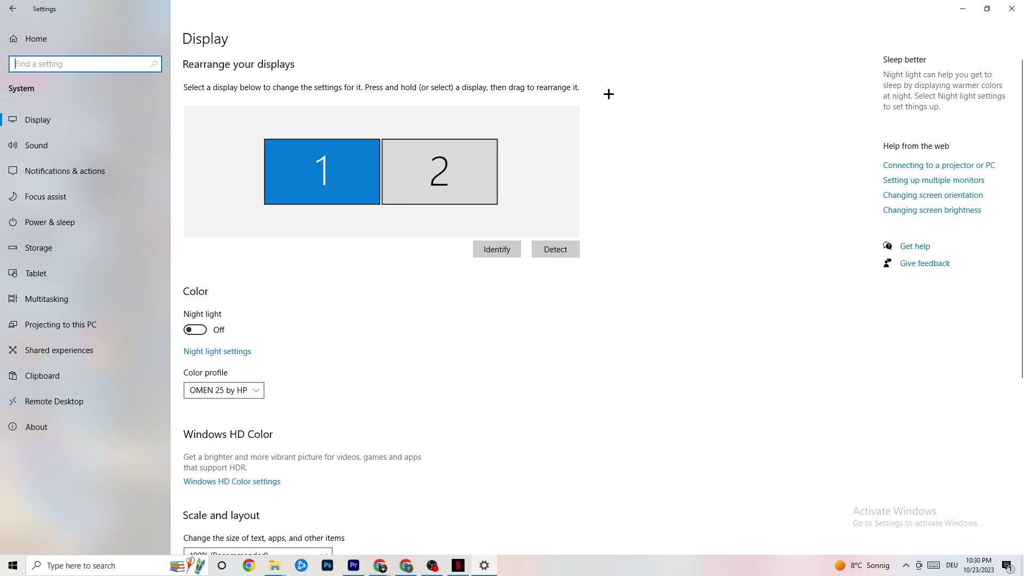
scroll(498, 118, "down", 5)
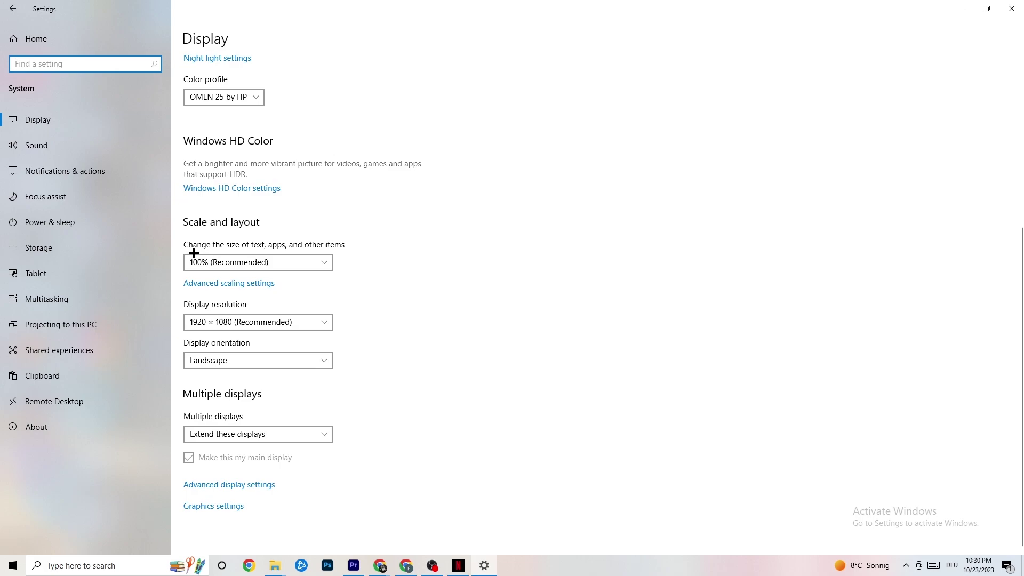
left_click(299, 262)
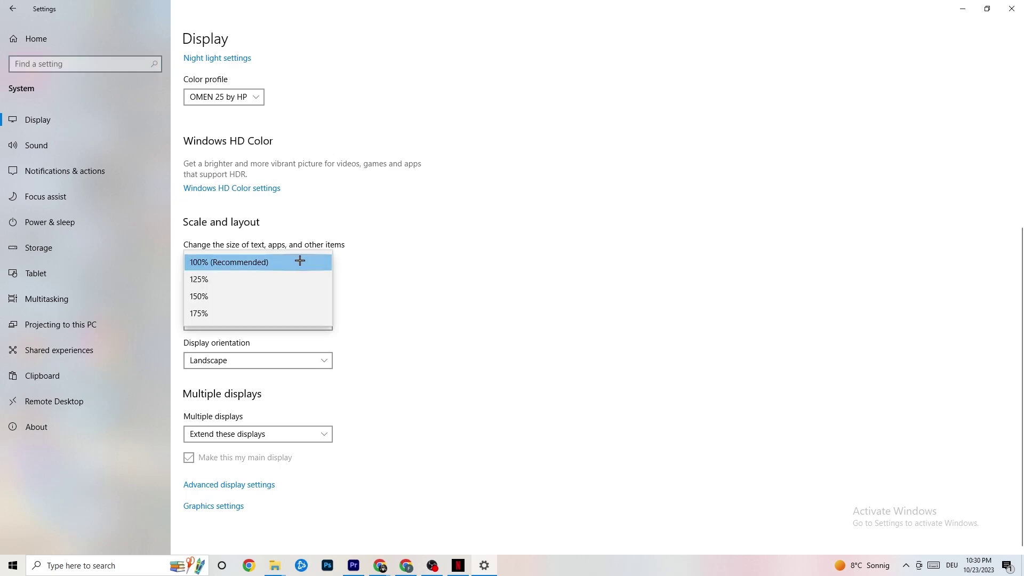
left_click(404, 206)
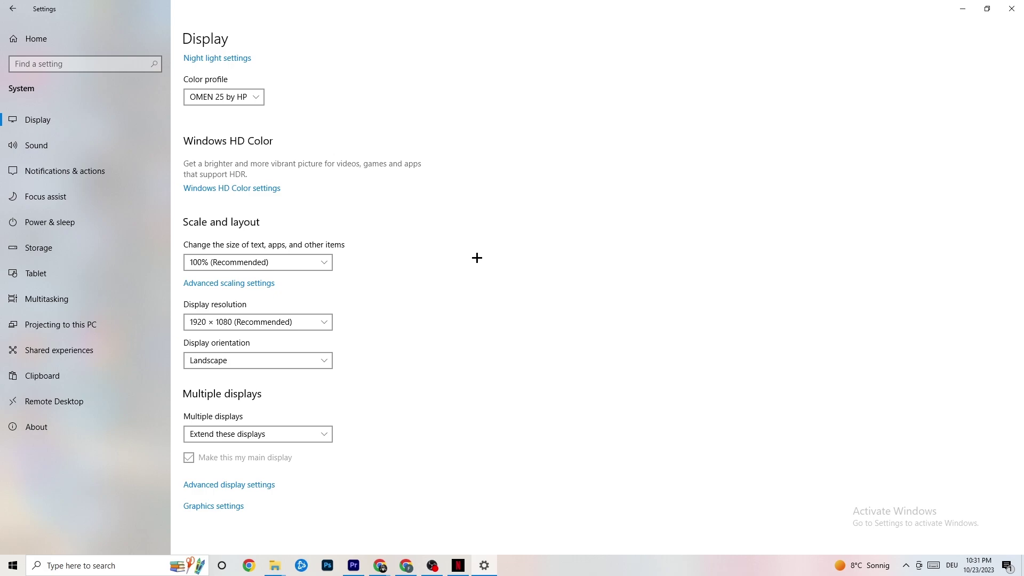
Open Power & sleep, view the power plans in Power Options, and close it keeping Balanced.
left_click(64, 220)
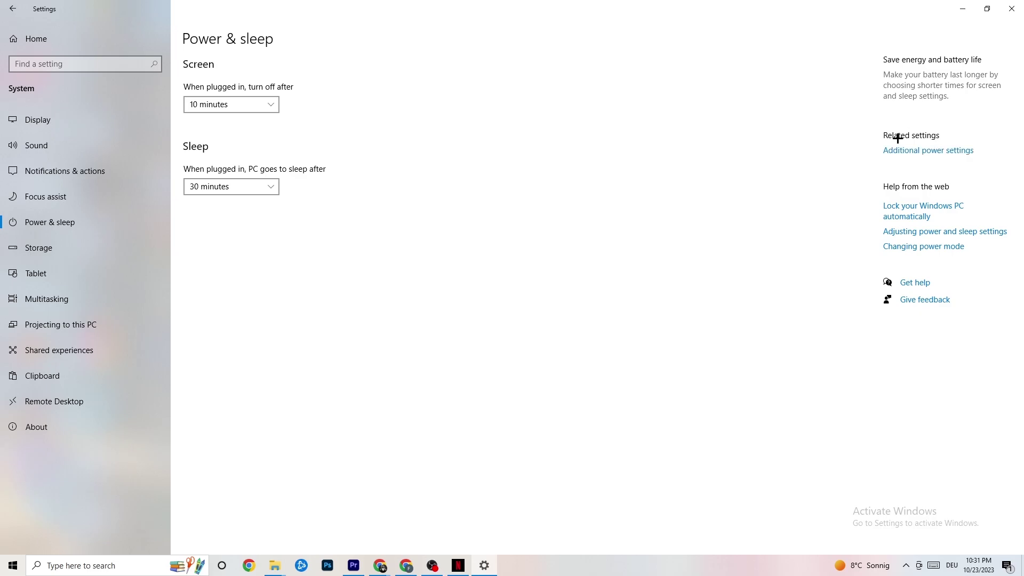
left_click(948, 149)
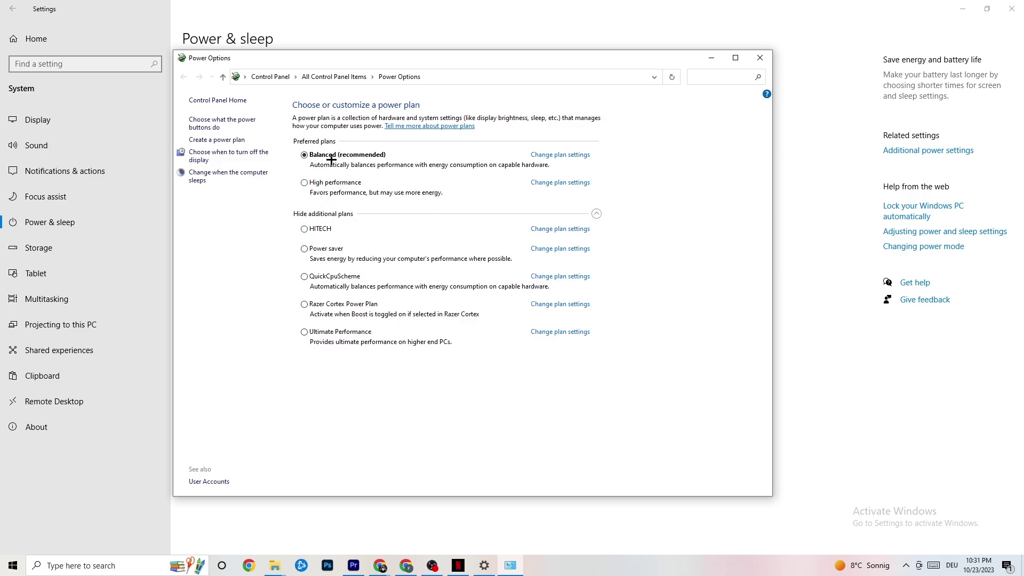
left_click(760, 57)
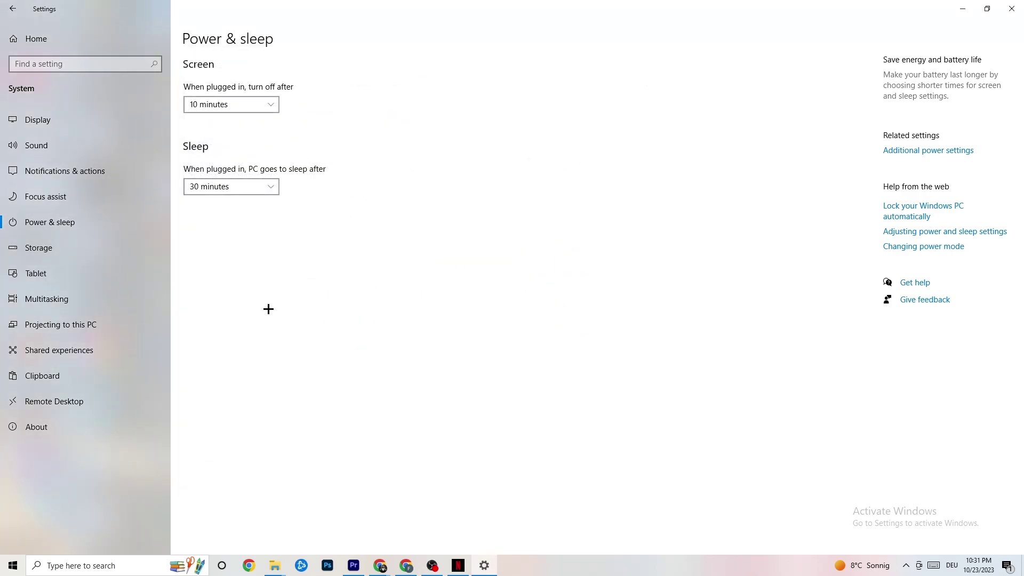
Open the Storage Sense configuration and keep it running Every week.
left_click(80, 255)
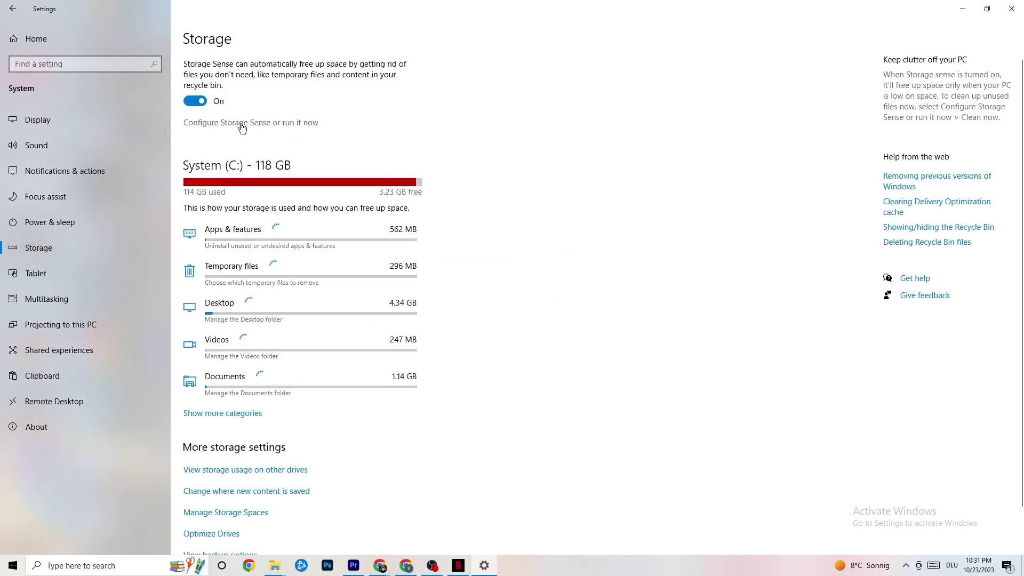
left_click(243, 124)
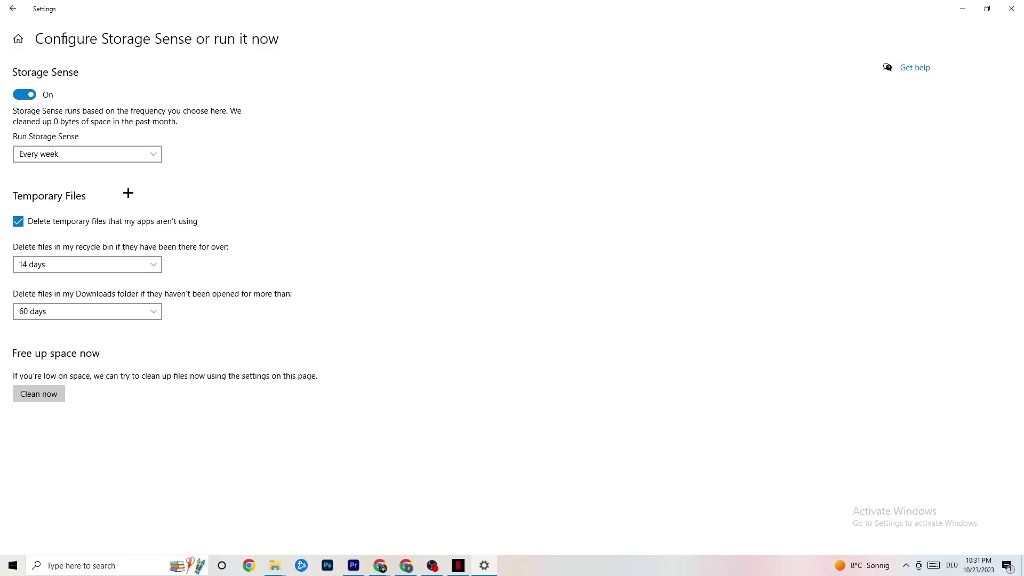
left_click(115, 154)
left_click(114, 155)
left_click(128, 156)
left_click(213, 176)
Leave the recycle bin cleanup periods unchanged and run a Storage Sense cleanup now.
left_click(119, 264)
left_click(154, 299)
left_click(48, 397)
Review the Gaming capture settings, confirm Game Mode is On, and return to Settings home.
left_click(11, 5)
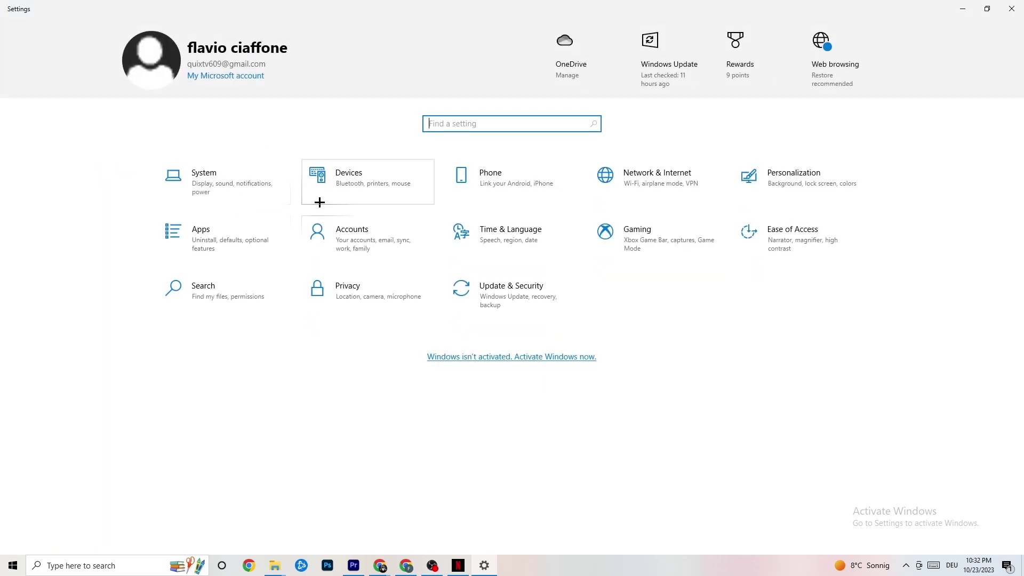
left_click(682, 244)
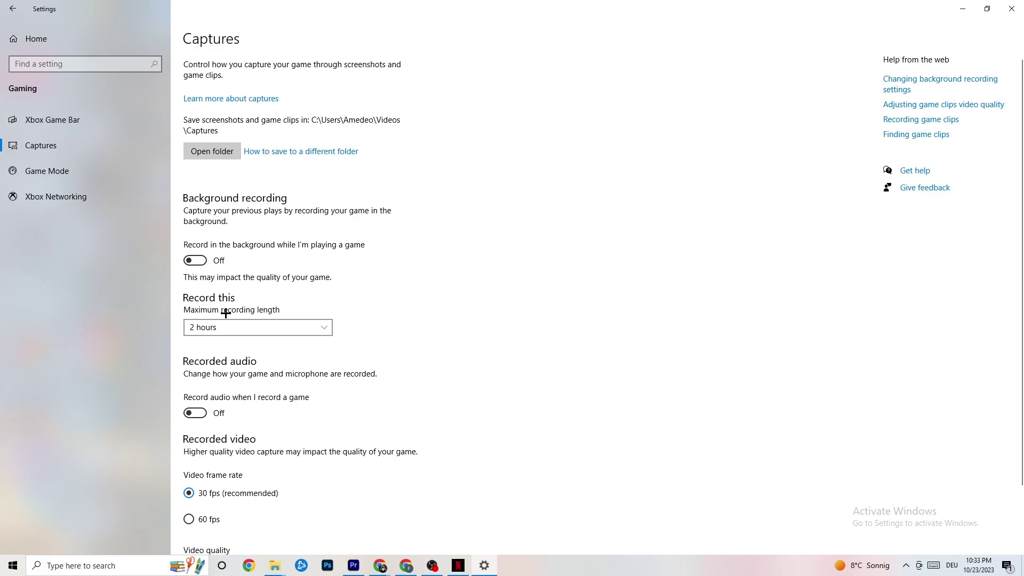
left_click(93, 171)
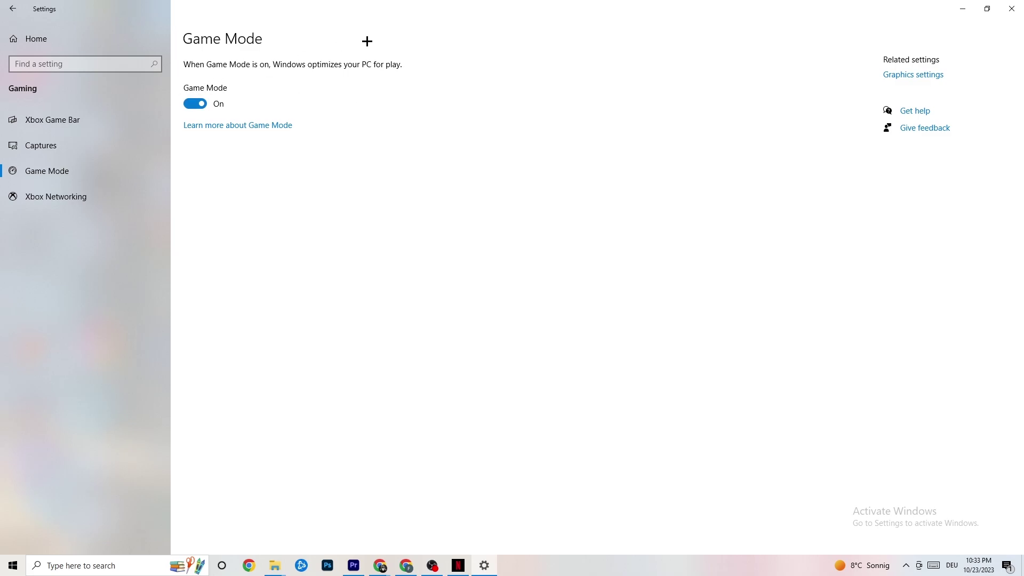
left_click(13, 8)
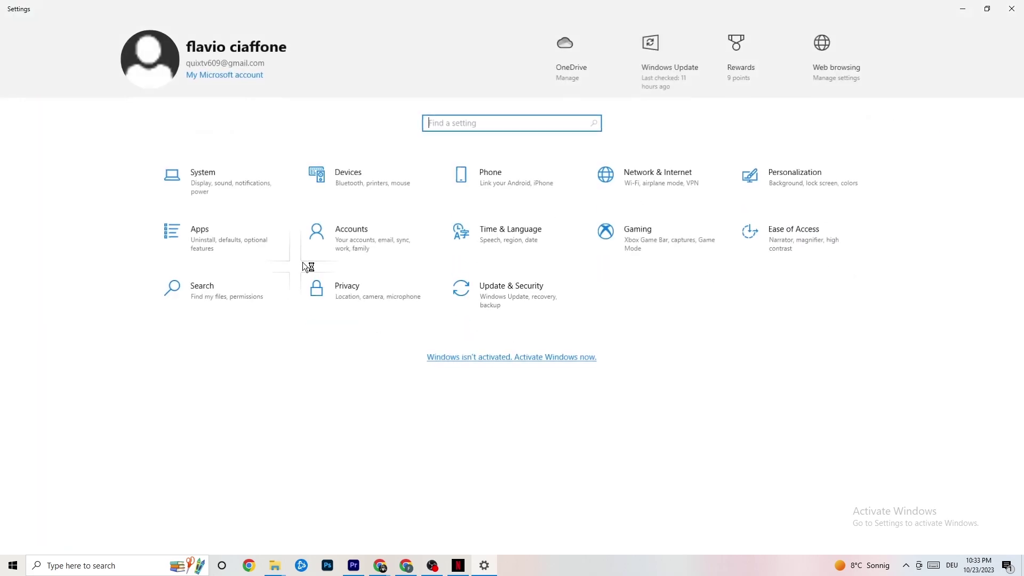
Open Update & Security, look at Troubleshoot, then return to the up-to-date Windows Update status.
left_click(537, 306)
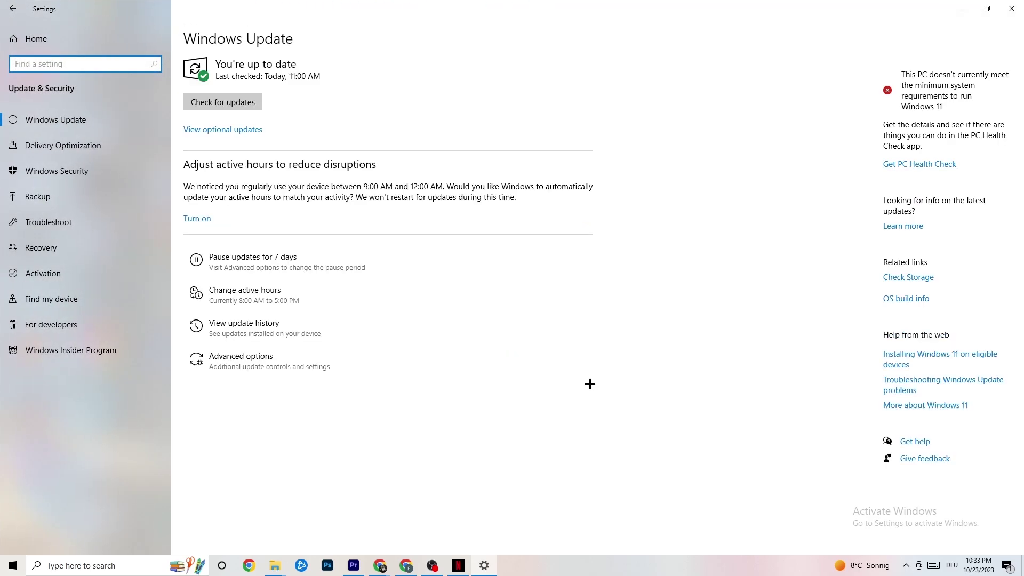
left_click(59, 217)
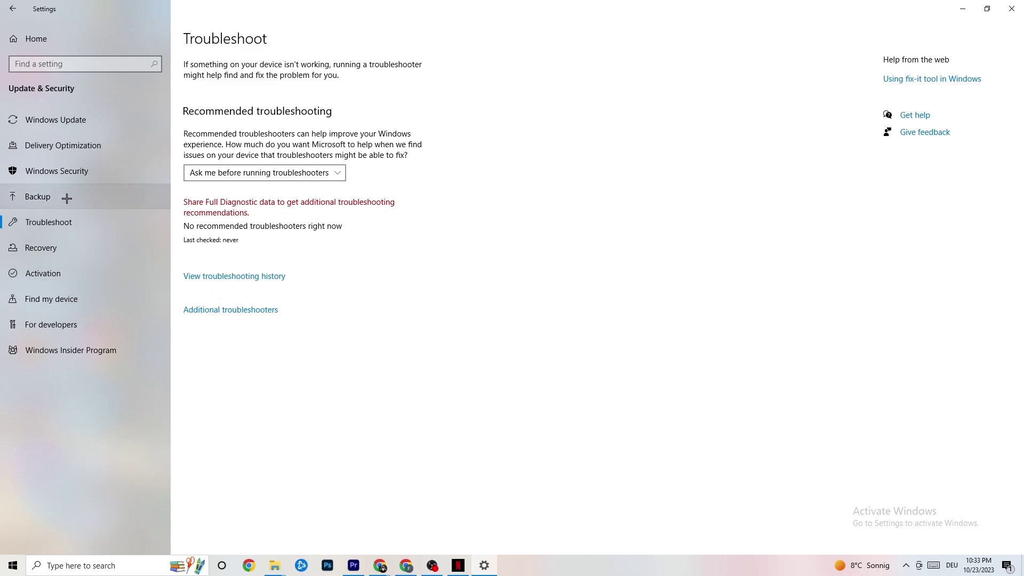
left_click(84, 122)
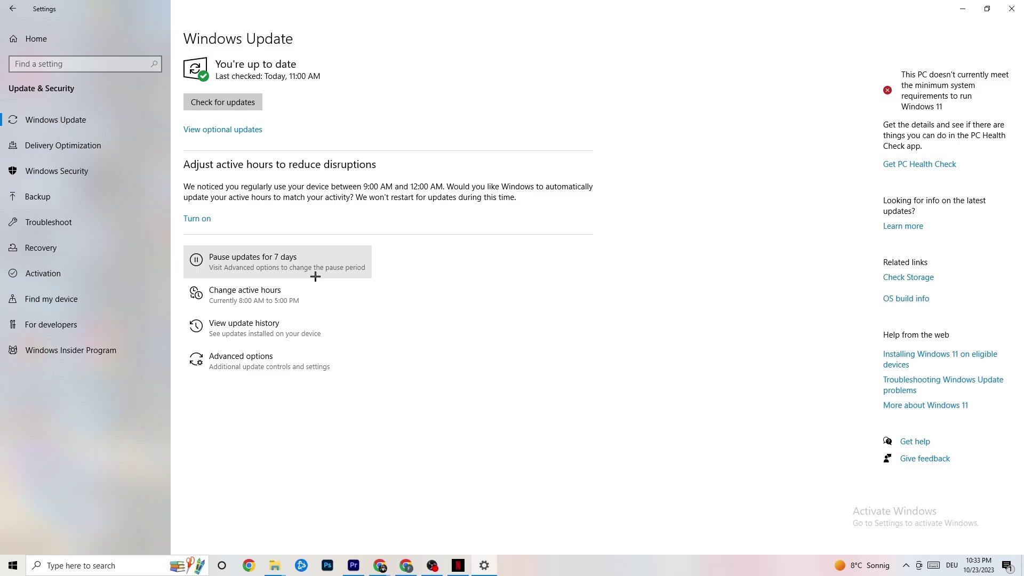